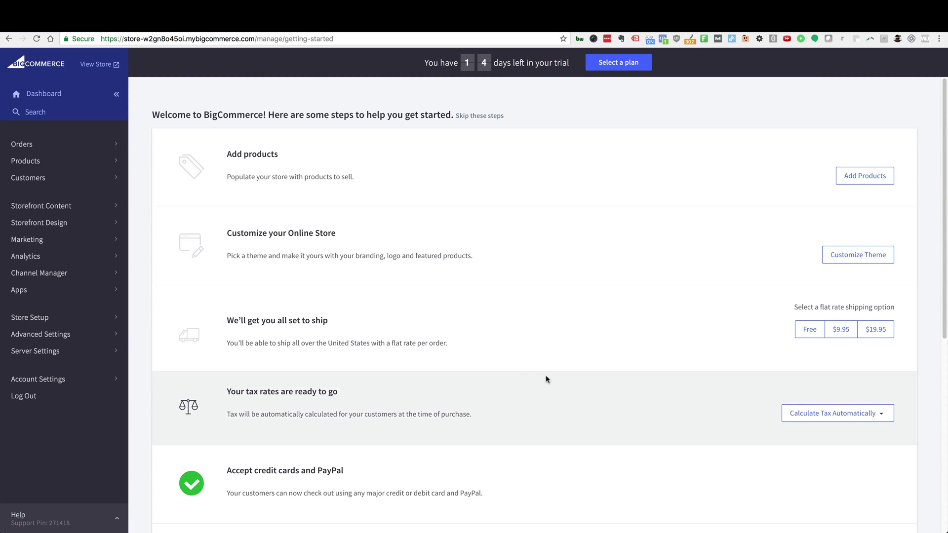
Step: Search the BigCommerce app marketplace for 'facebook ads' to find the Facebook Ads Extension
left_click(19, 290)
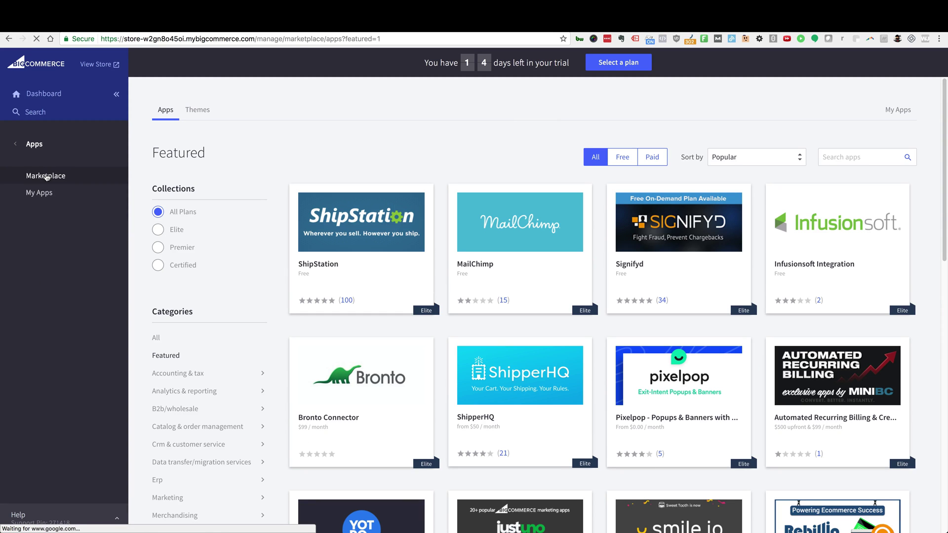
left_click(833, 157)
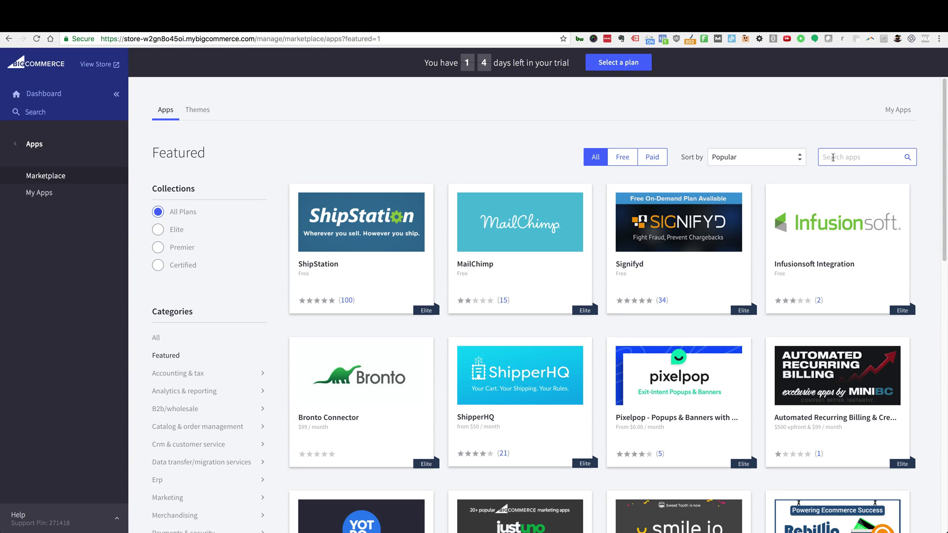
type("facebook ads")
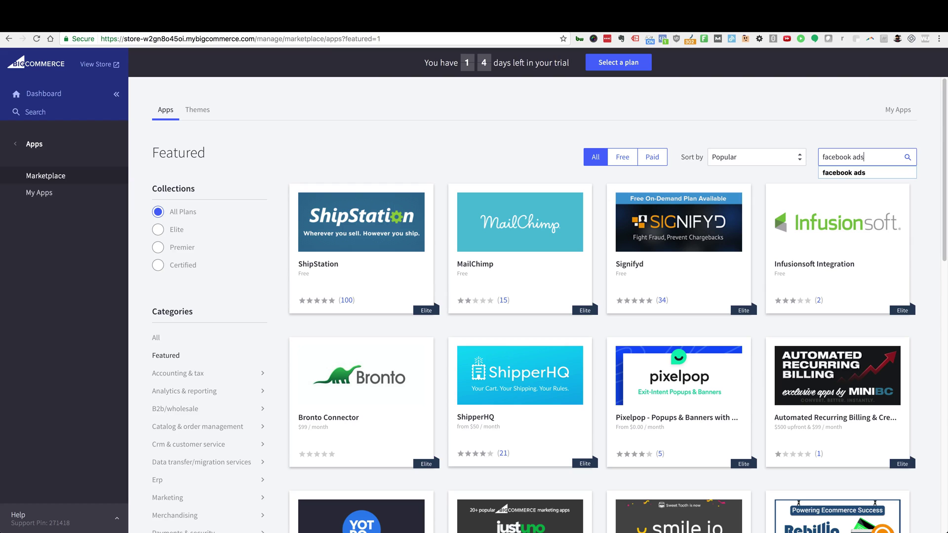
key("Return")
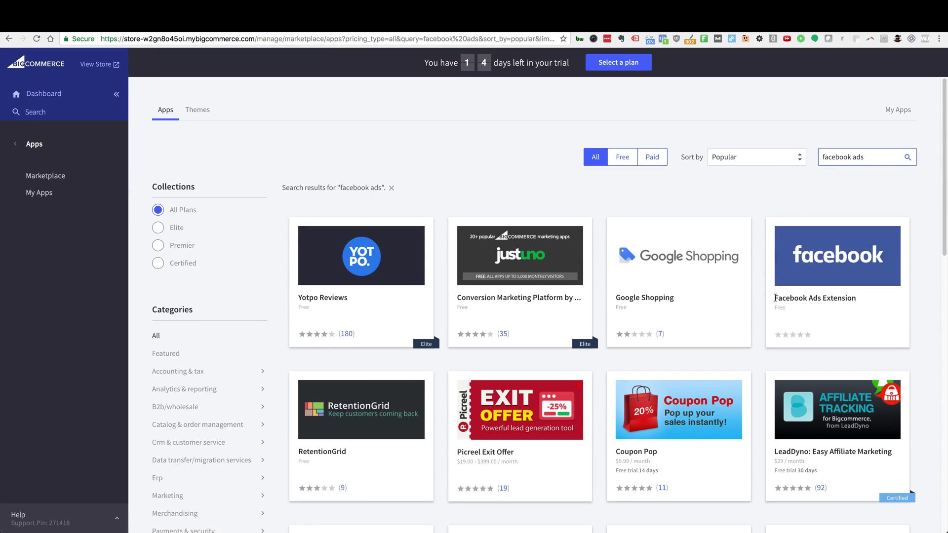
left_click_drag(775, 298, 862, 301)
left_click(842, 265)
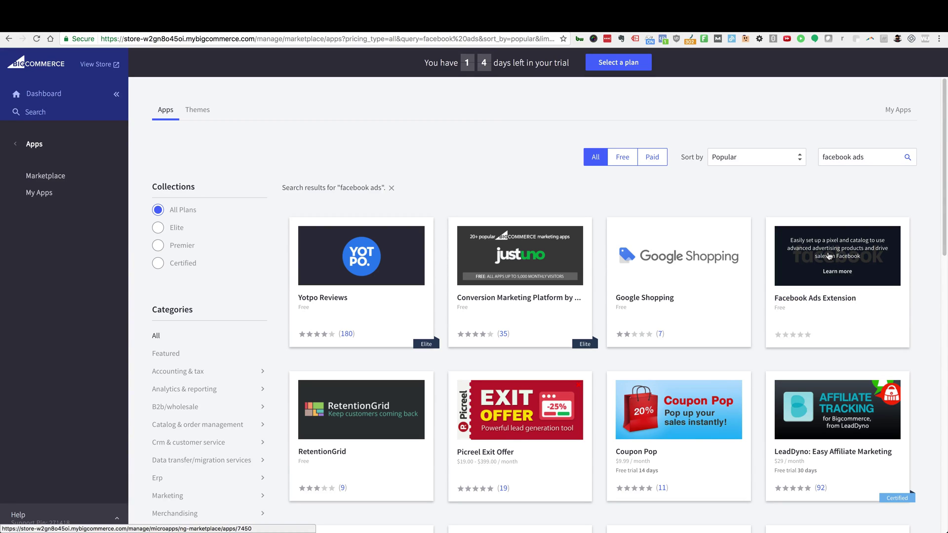
Step: Install the Facebook Ads Extension and confirm its access to the store
left_click(829, 256)
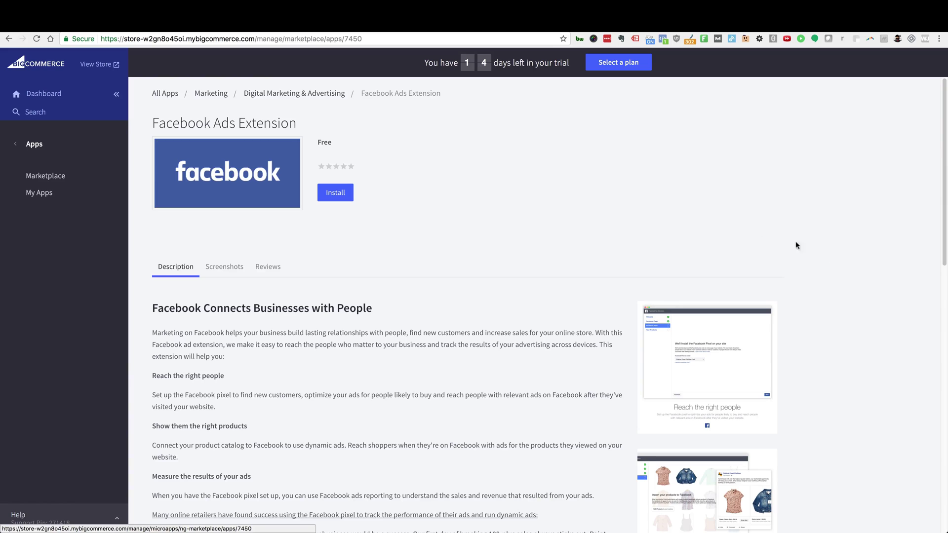
left_click(339, 197)
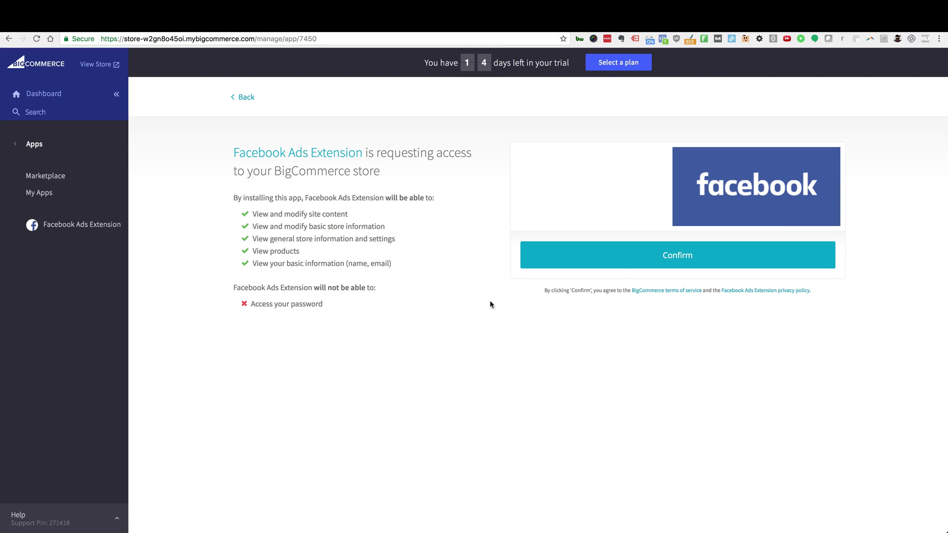
left_click(630, 264)
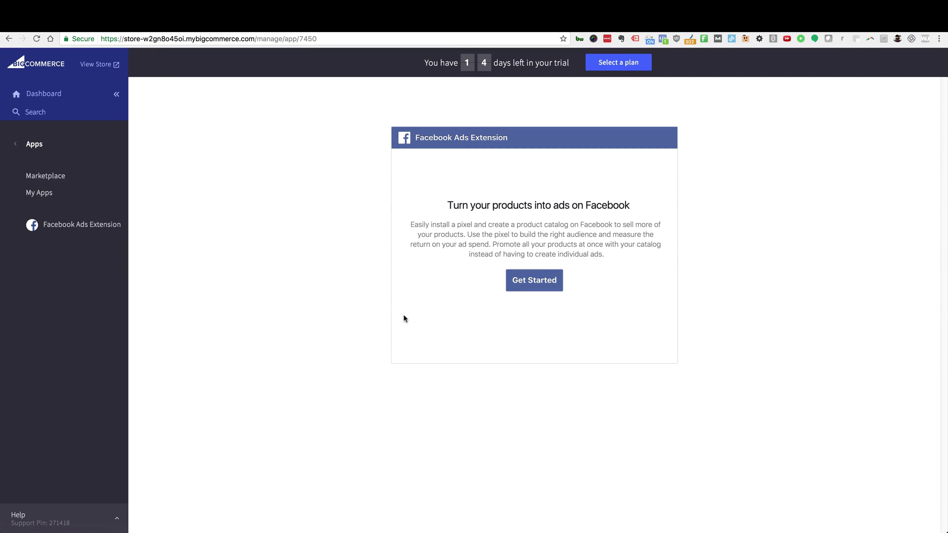
Step: Start the Facebook ads setup and pass the Welcome step to Page selection
left_click(533, 287)
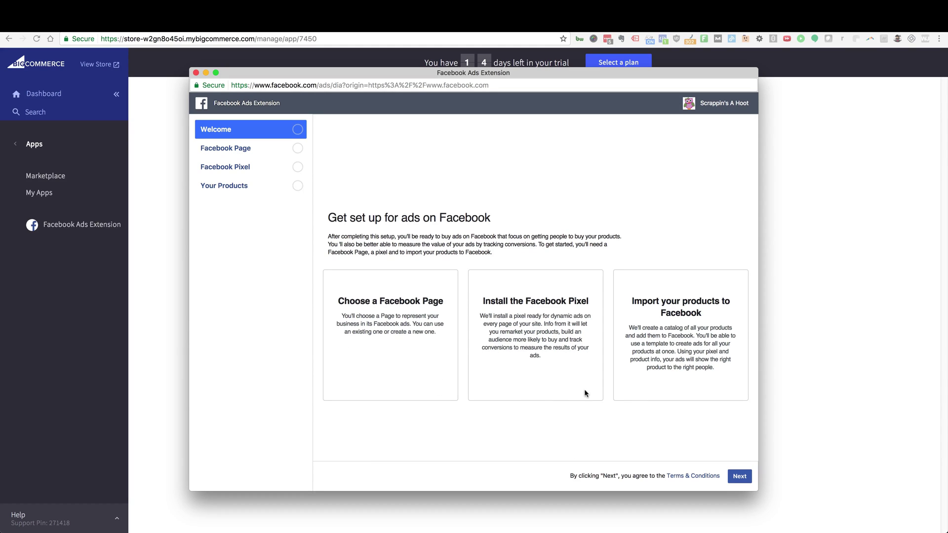
left_click(740, 478)
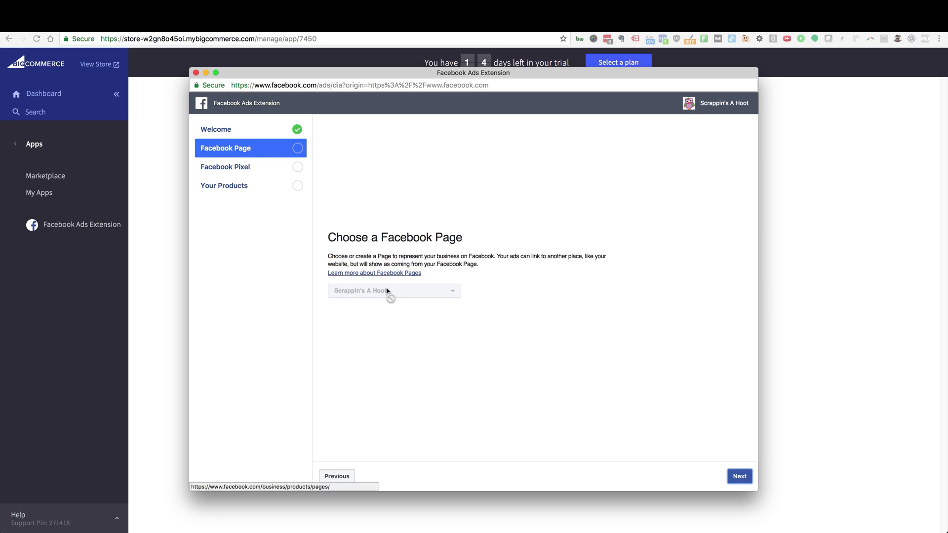
Step: Accept the pre-filled Facebook Page and keep the existing pixel
left_click(739, 476)
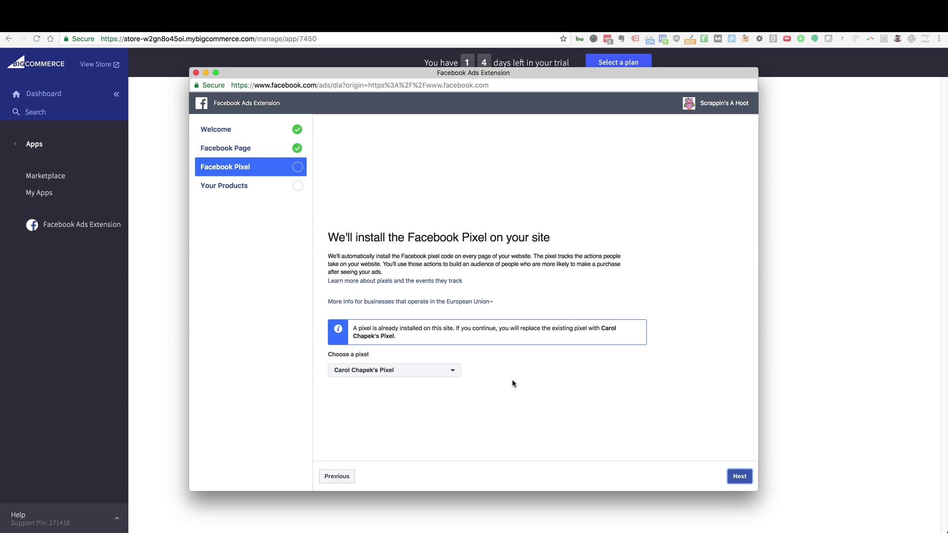
left_click(454, 377)
left_click(444, 385)
left_click(736, 477)
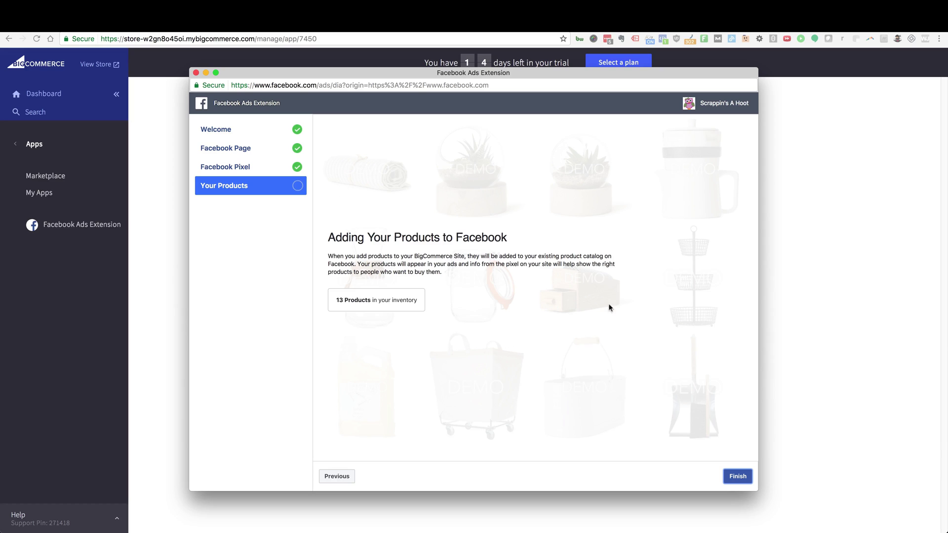
Step: Finish the extension setup and launch Facebook Ads Manager to create an ad
left_click(350, 297)
left_click(732, 477)
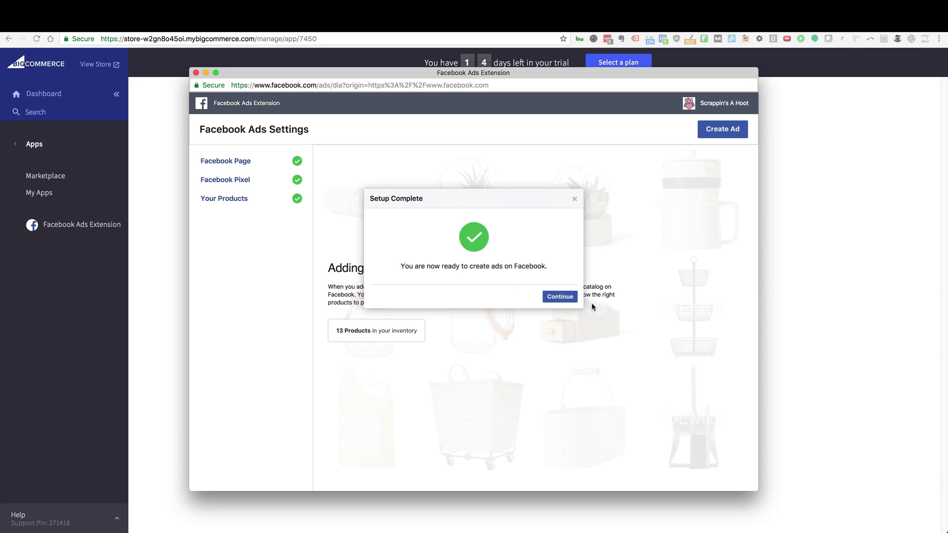
left_click(557, 300)
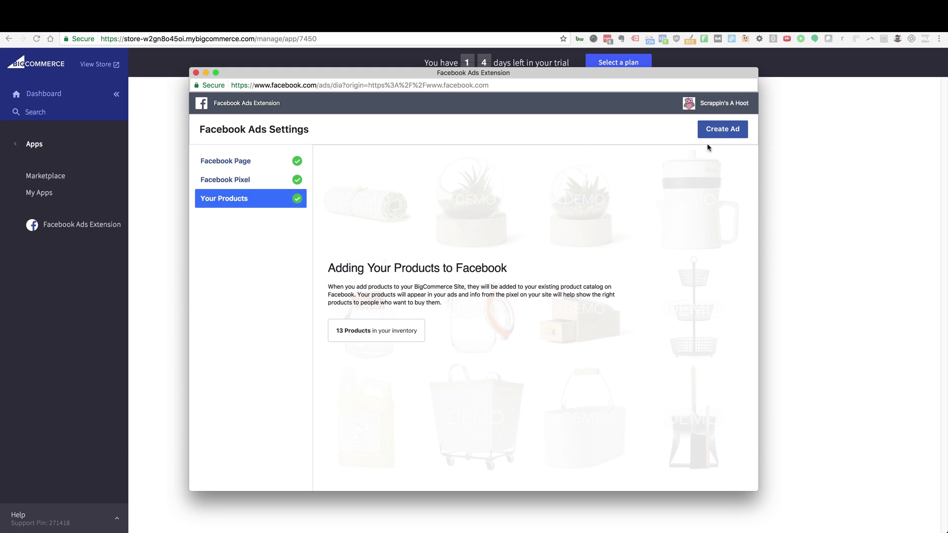
left_click(716, 132)
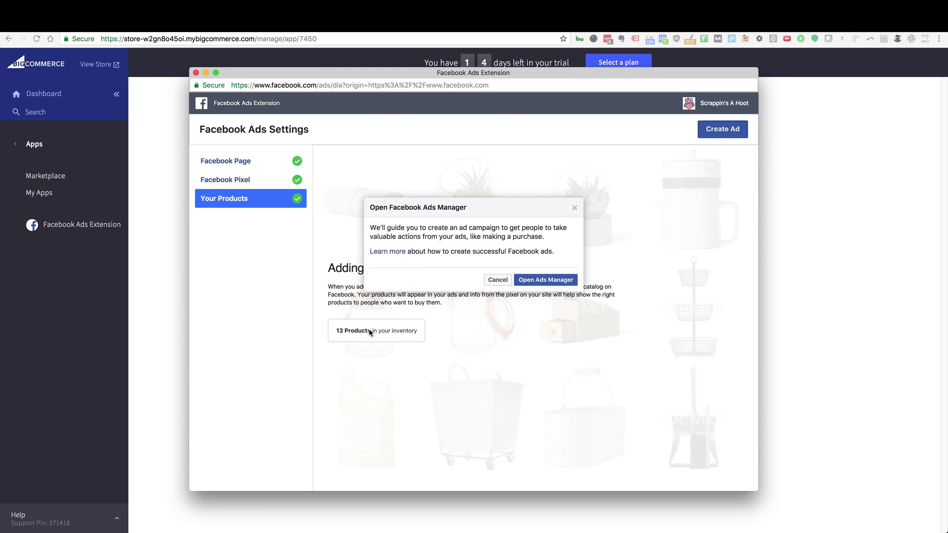
left_click(531, 284)
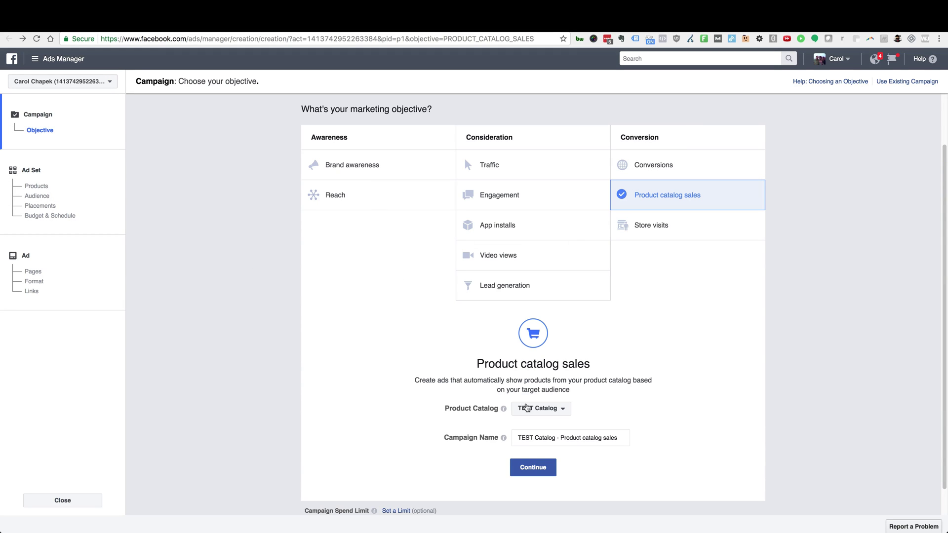
Step: Show the product catalog list for the Product catalog sales campaign
left_click(568, 411)
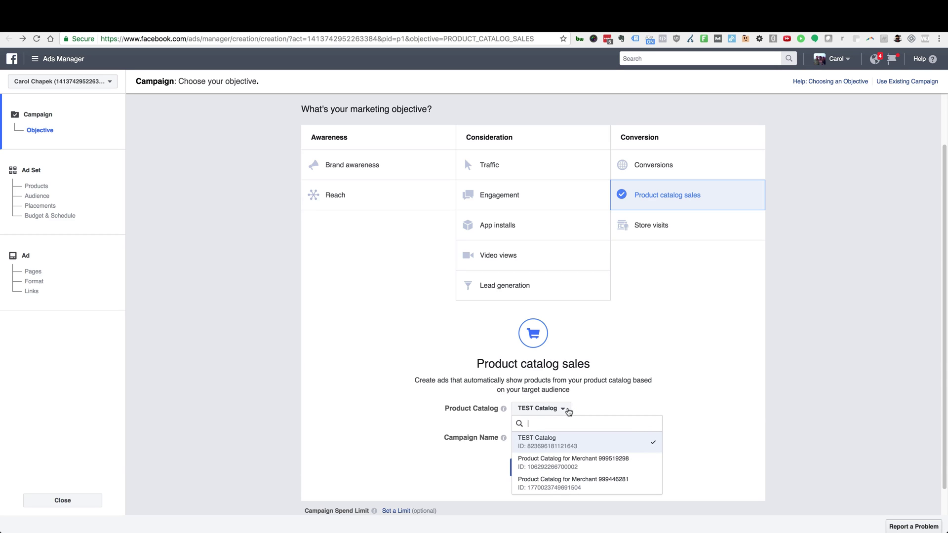
left_click(637, 412)
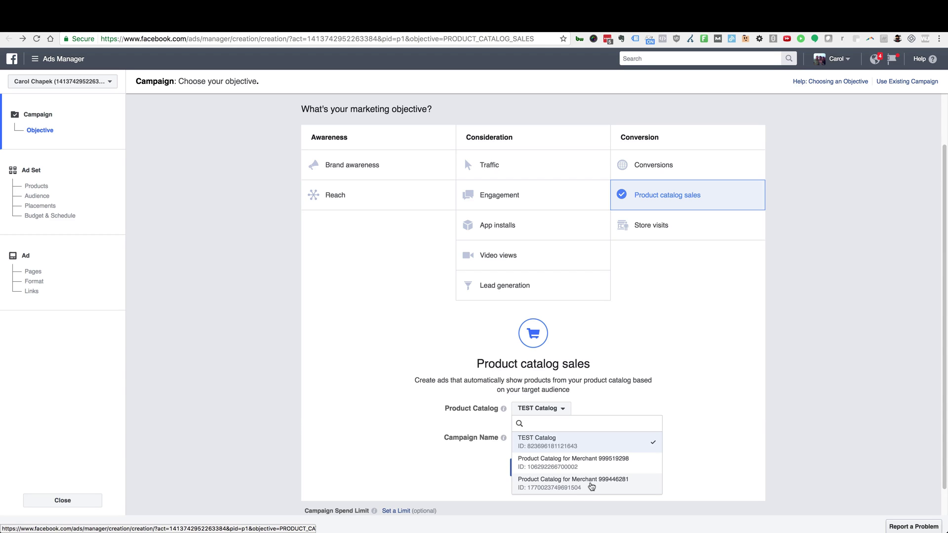
Step: Choose the merchant product catalog and rename the campaign 'Dynamic Product Ads'
left_click(573, 468)
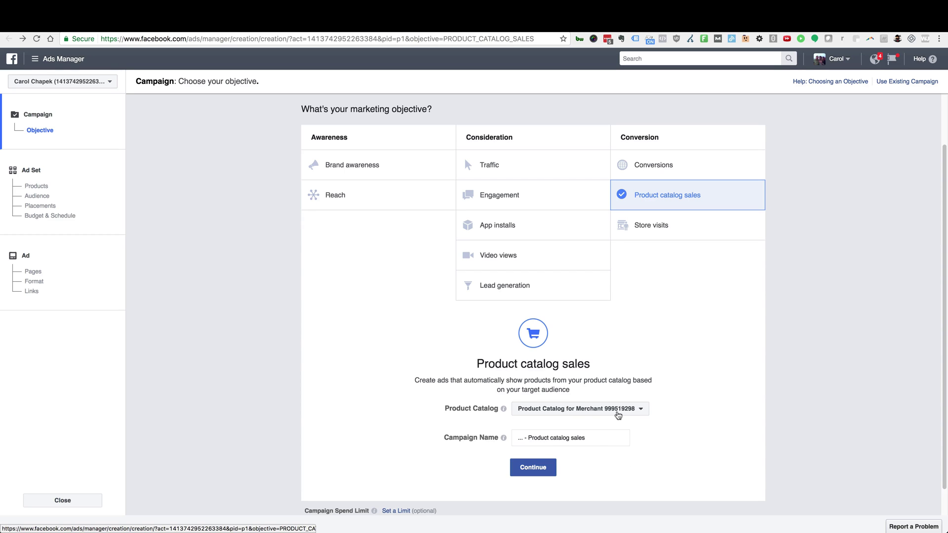
triple_click(559, 438)
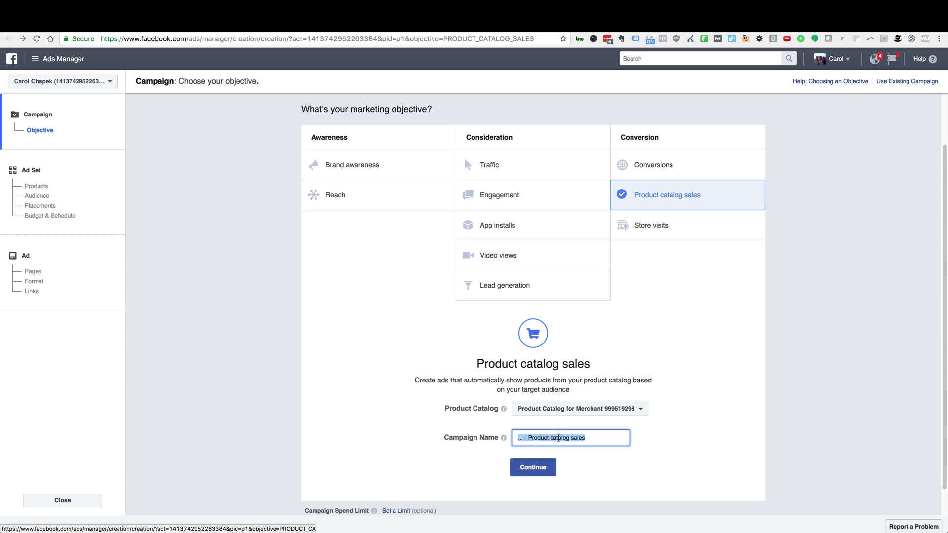
type("Dynamic Product Ads - Al Products")
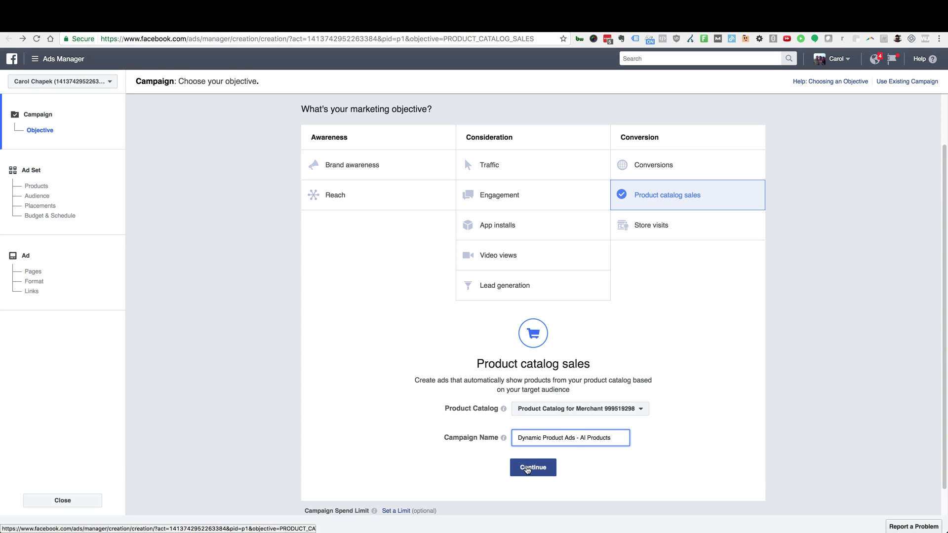
left_click(527, 468)
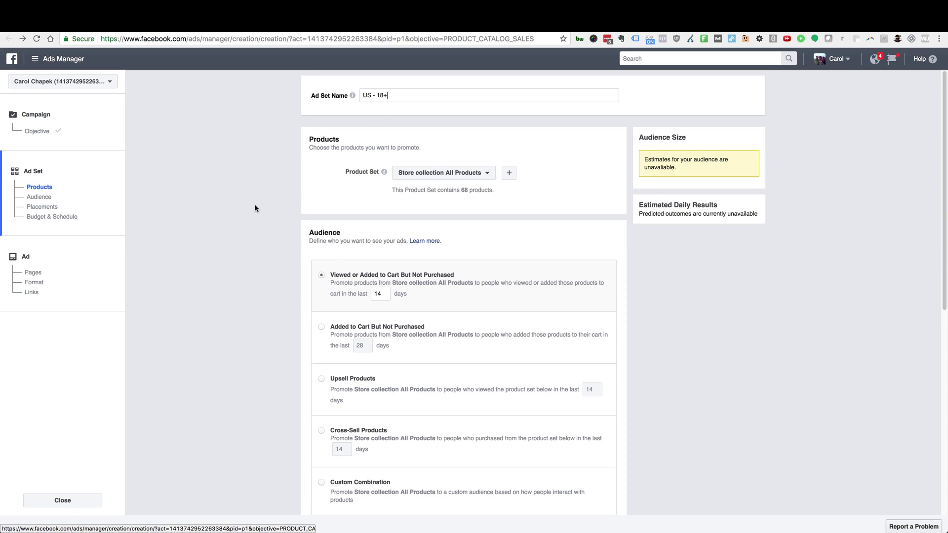
Step: Keep Store collection All Products and target product viewers or carters from the last 14 days
left_click(430, 173)
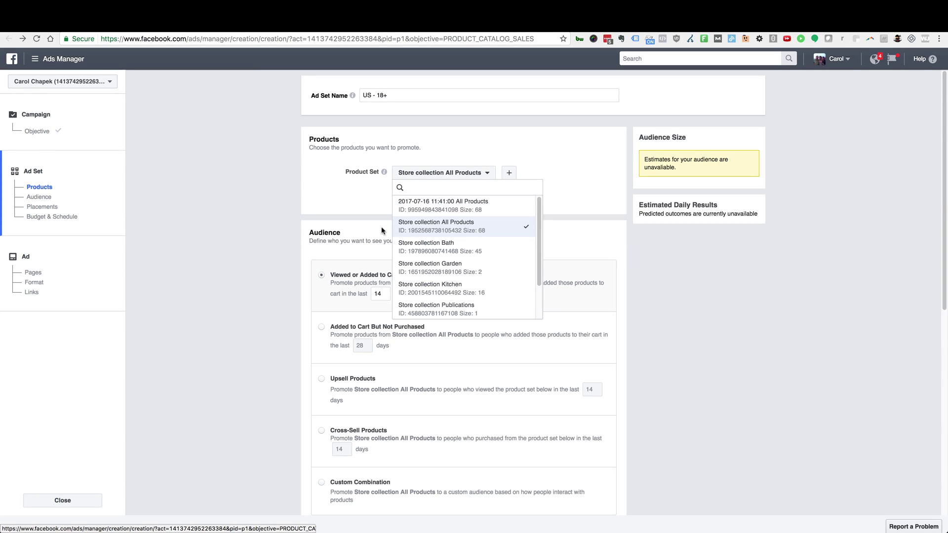
left_click(439, 226)
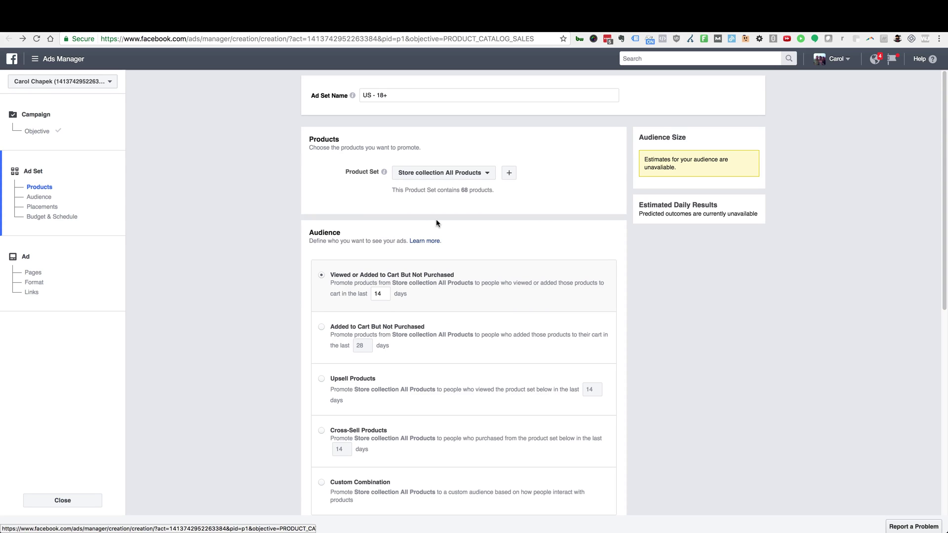
scroll(287, 249, "down", 1)
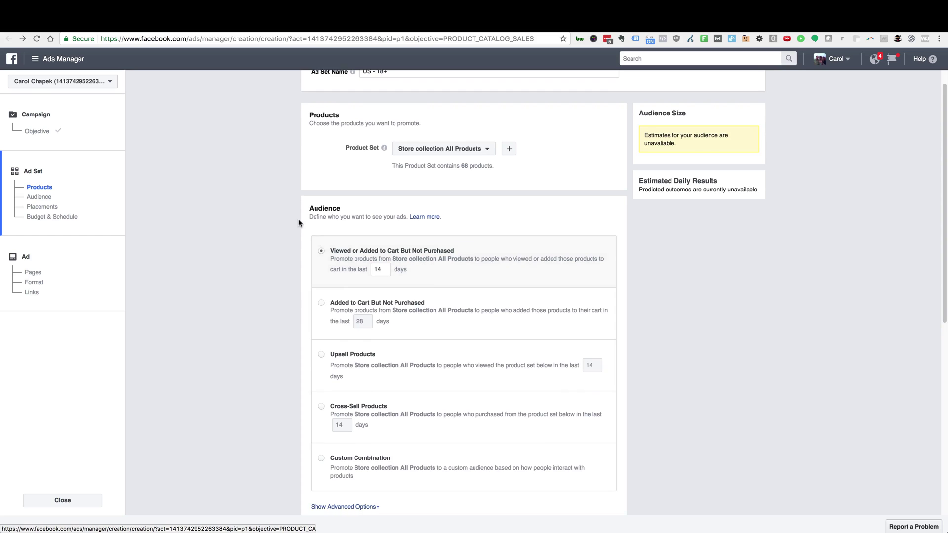
scroll(296, 220, "down", 1)
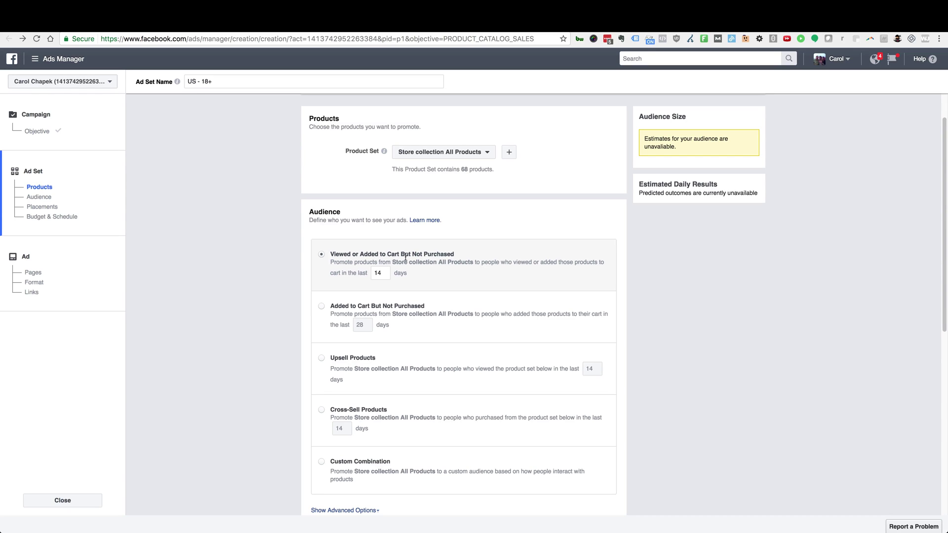
double_click(384, 270)
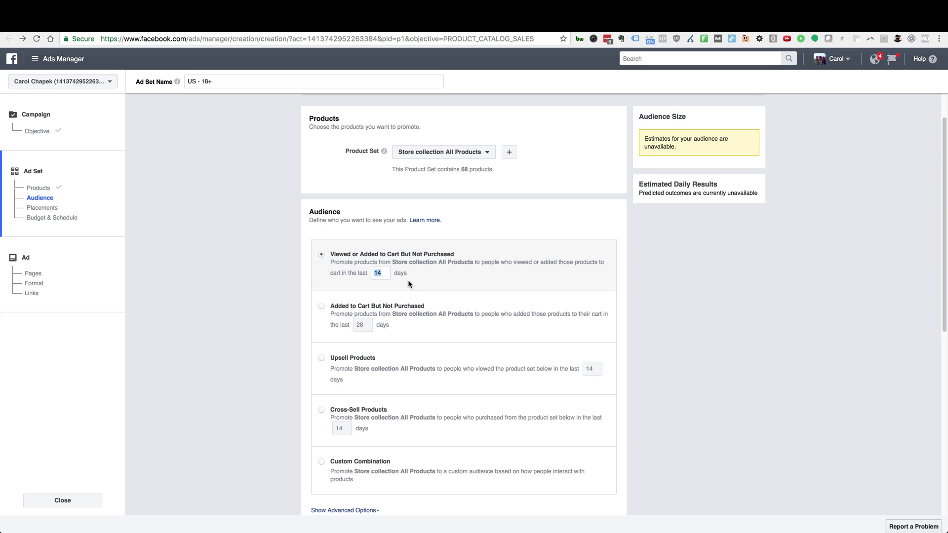
left_click(384, 275)
Step: Enter a $5.00 daily budget under Budget & Schedule
scroll(297, 279, "down", 3)
scroll(293, 288, "down", 3)
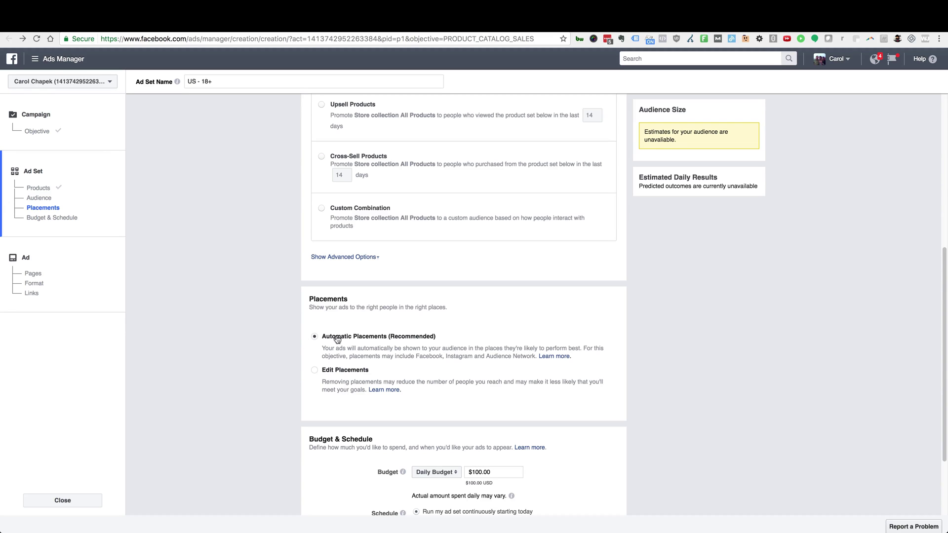
scroll(279, 330, "down", 2)
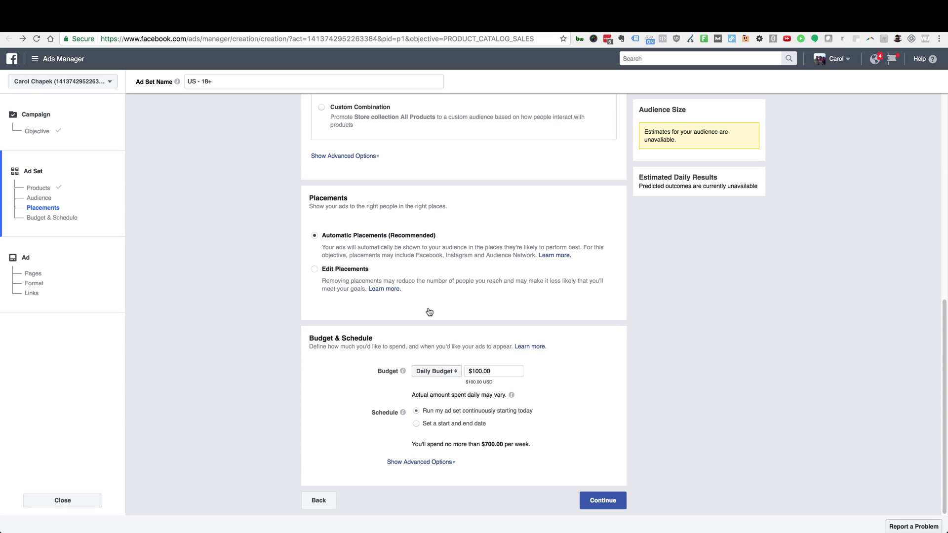
double_click(482, 372)
type("5")
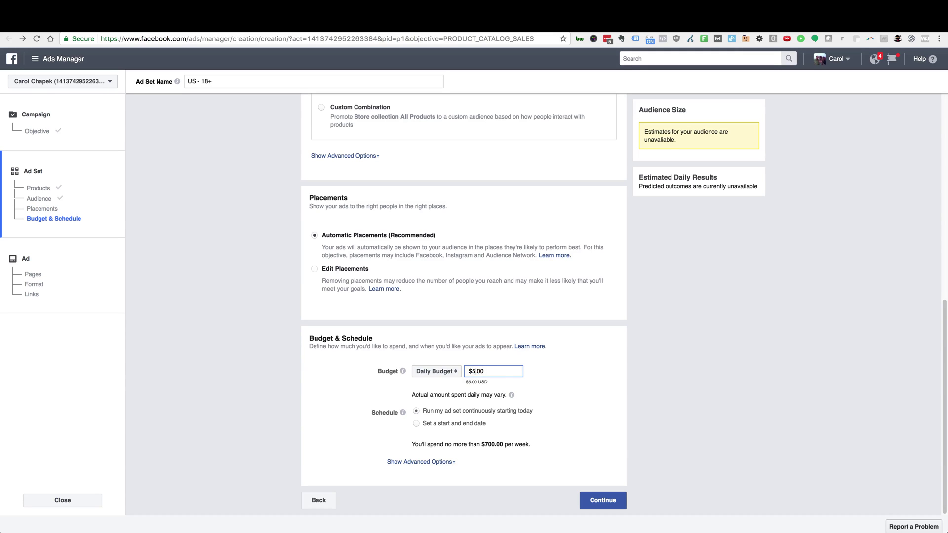
key("Tab")
Step: Advance the carousel preview three cards to centre the Smith Journal 13 product
left_click(603, 500)
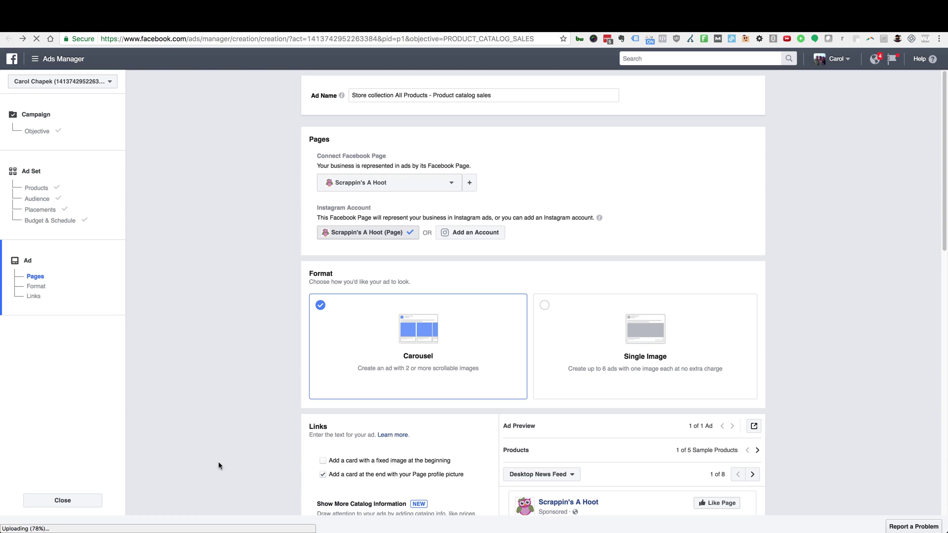
scroll(350, 406, "down", 5)
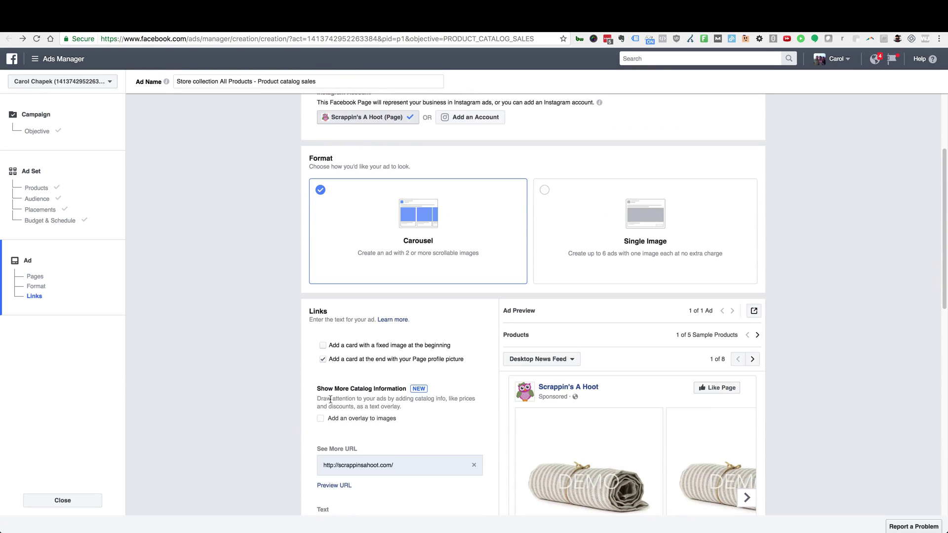
scroll(422, 412, "down", 2)
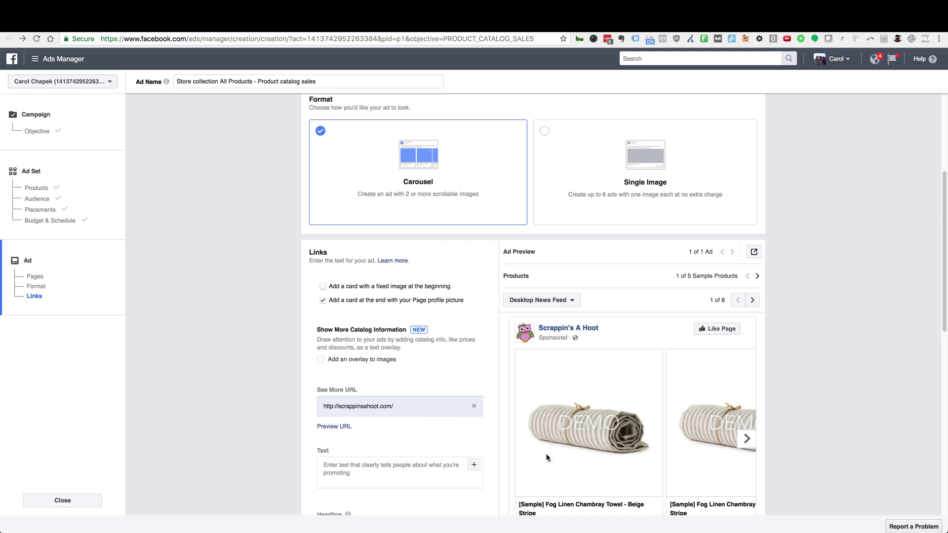
left_click(747, 438)
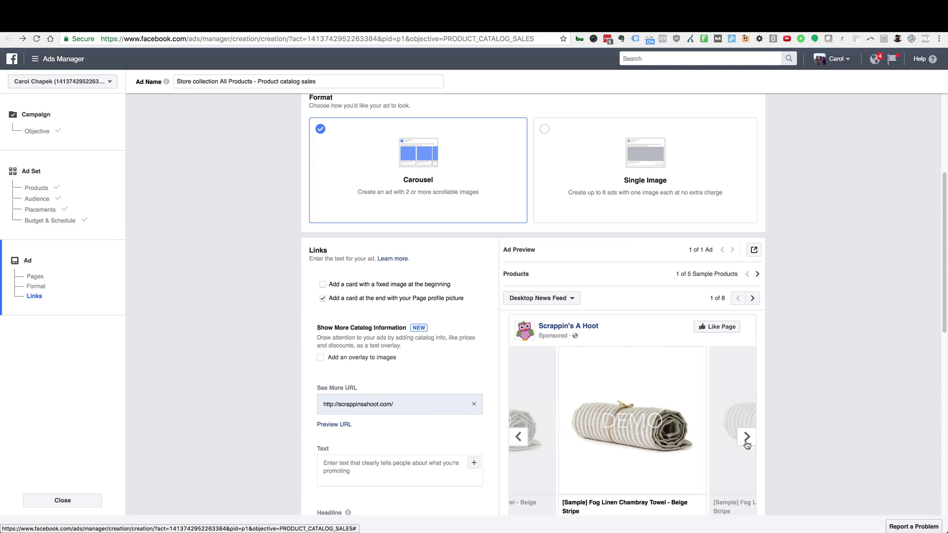
left_click(746, 438)
scroll(745, 415, "down", 2)
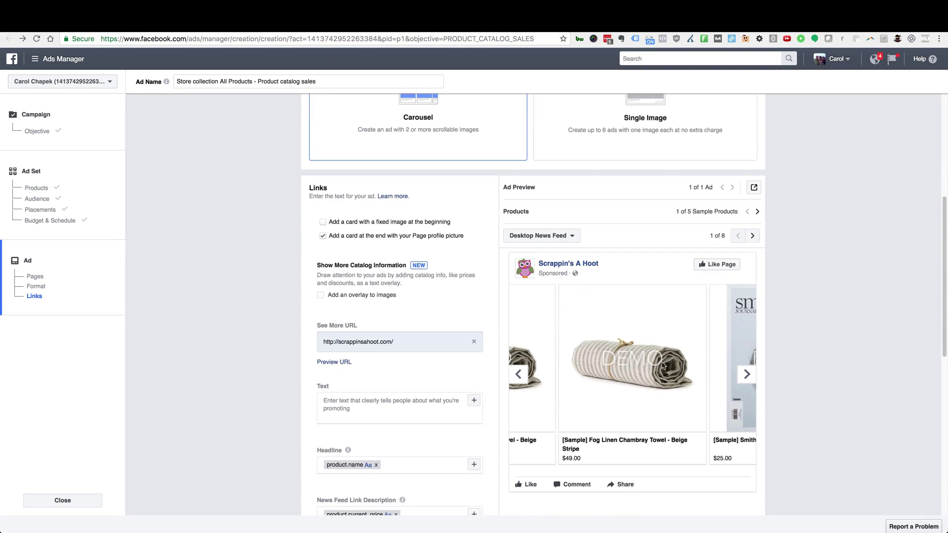
left_click(744, 378)
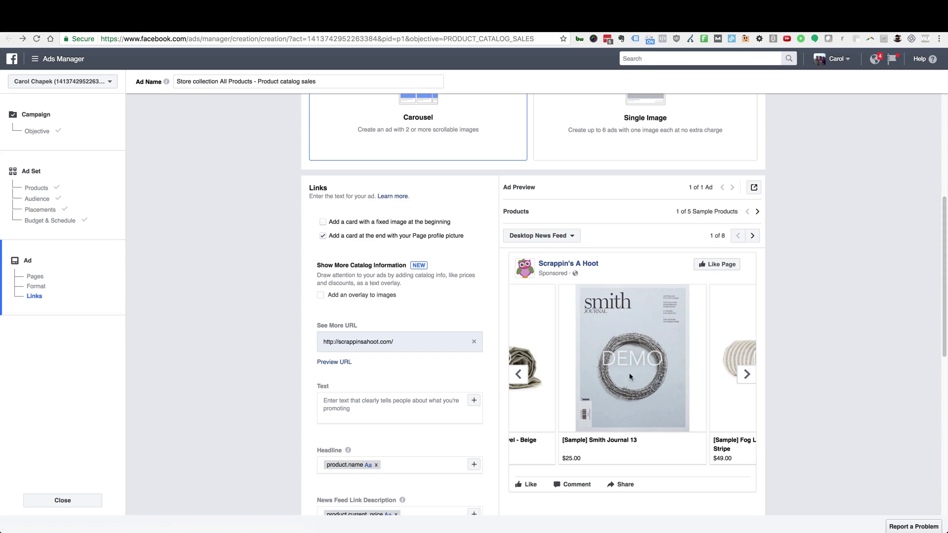
scroll(457, 318, "down", 1)
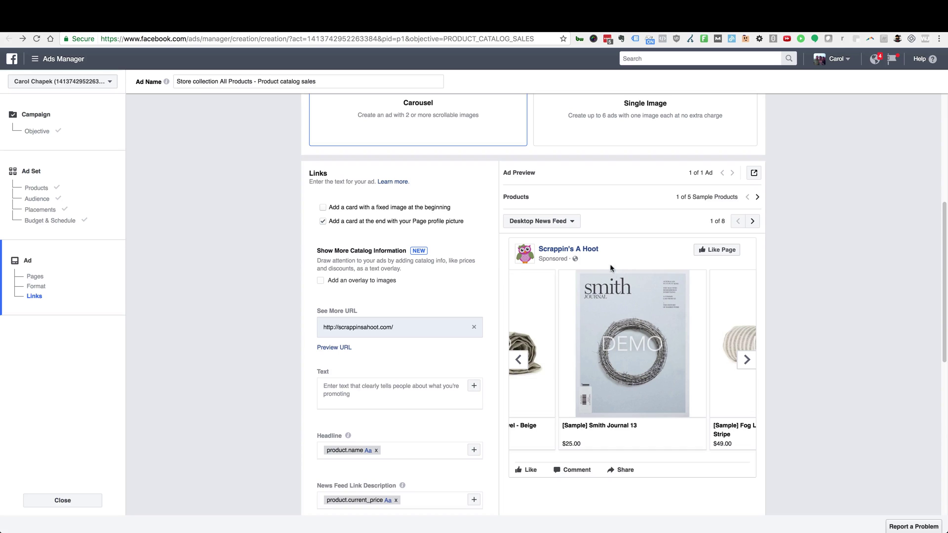
Step: Enter 'Did life get in the way?' as the carousel ad's primary text, correcting a typo
left_click(393, 392)
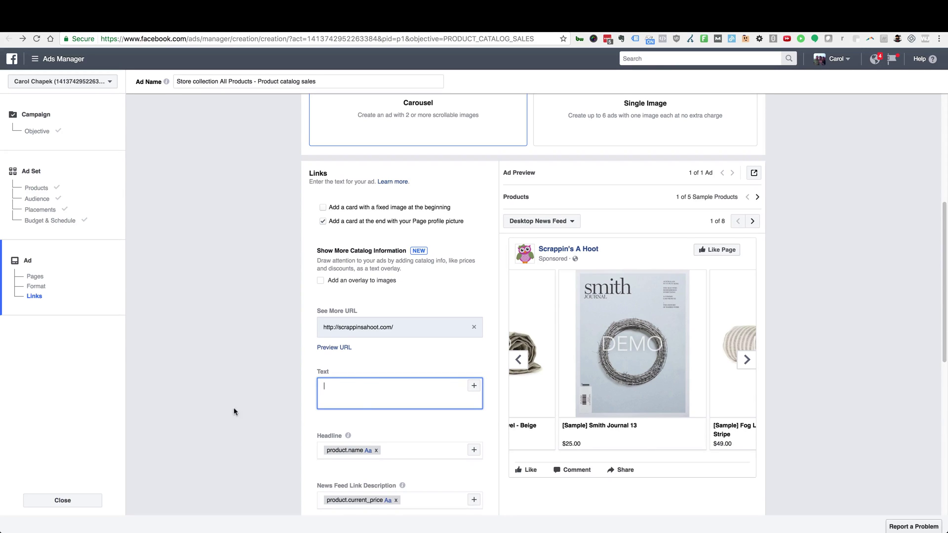
type("Did likfe")
key("BackSpace")
key("BackSpace")
key("BackSpace")
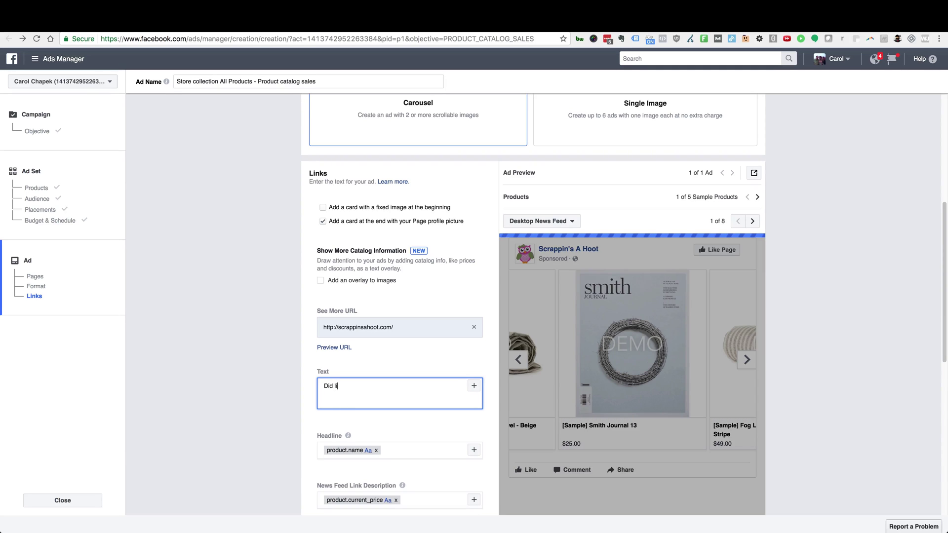
type("fe get")
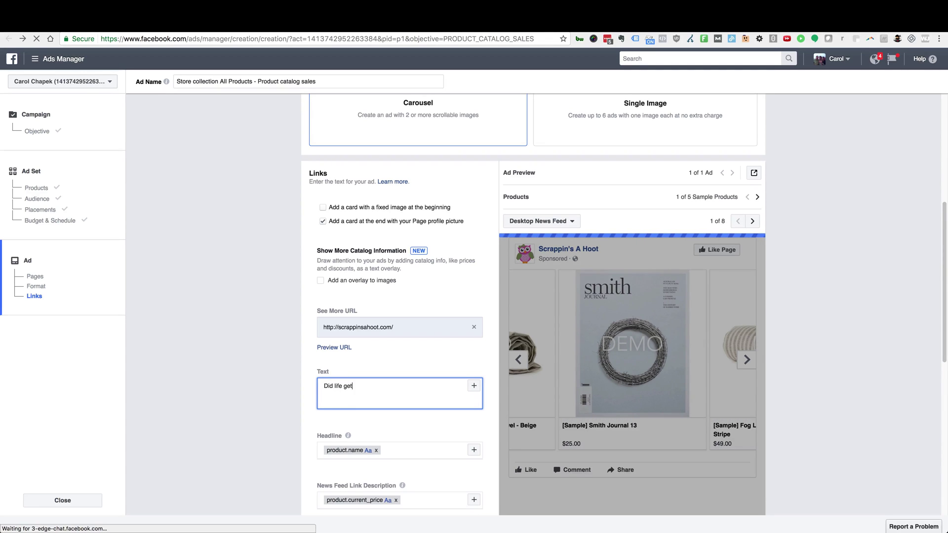
type(" in the way?")
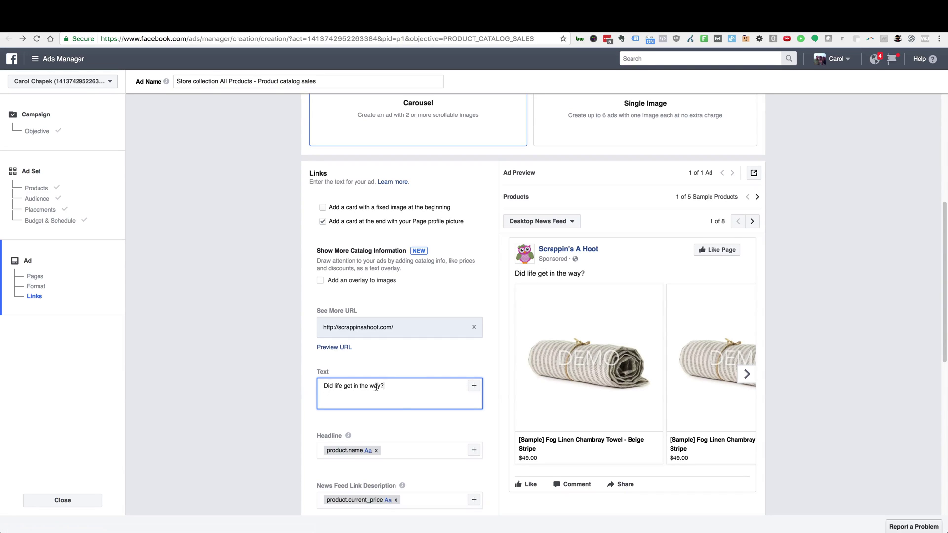
scroll(280, 390, "down", 3)
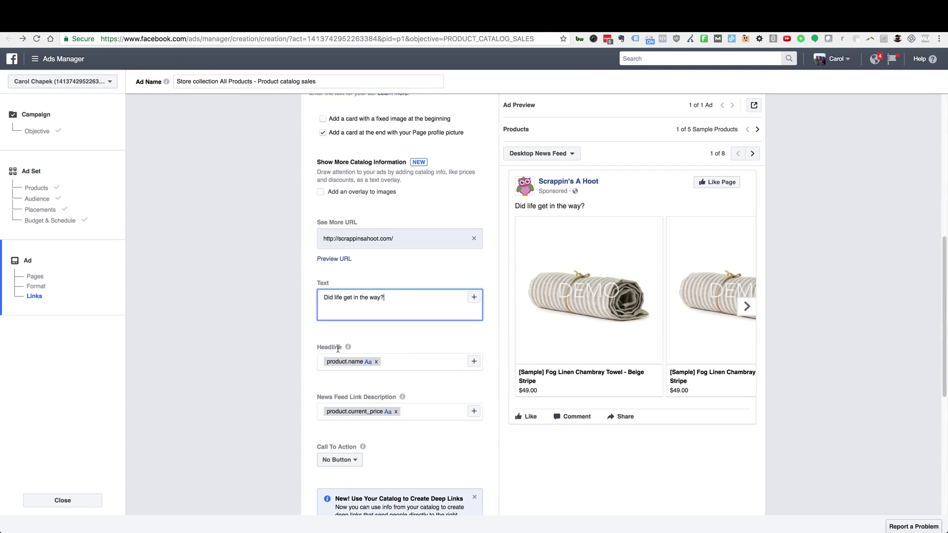
left_click(363, 364)
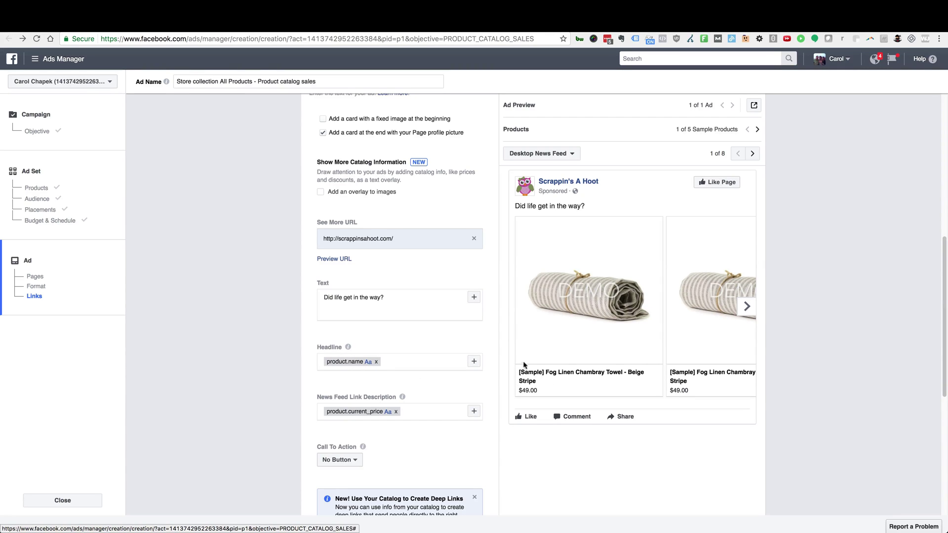
left_click(474, 363)
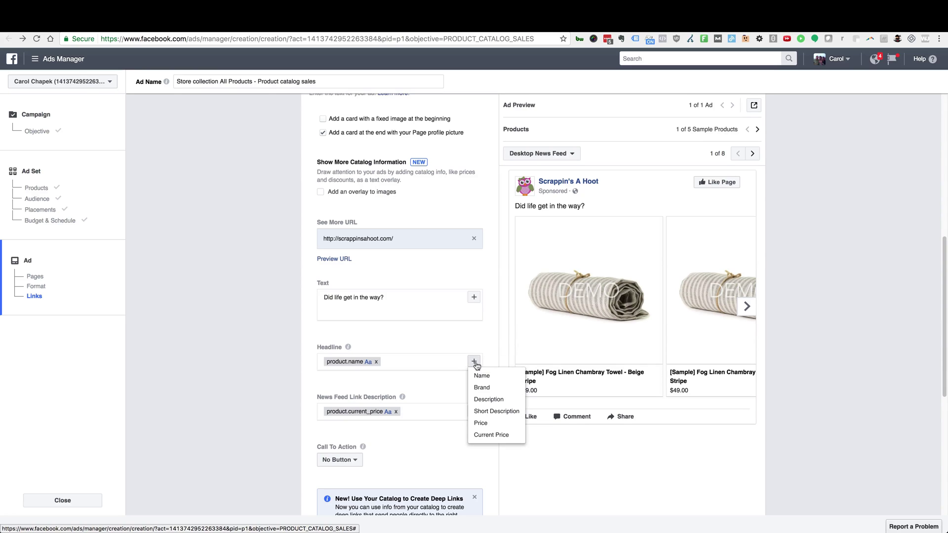
left_click(482, 399)
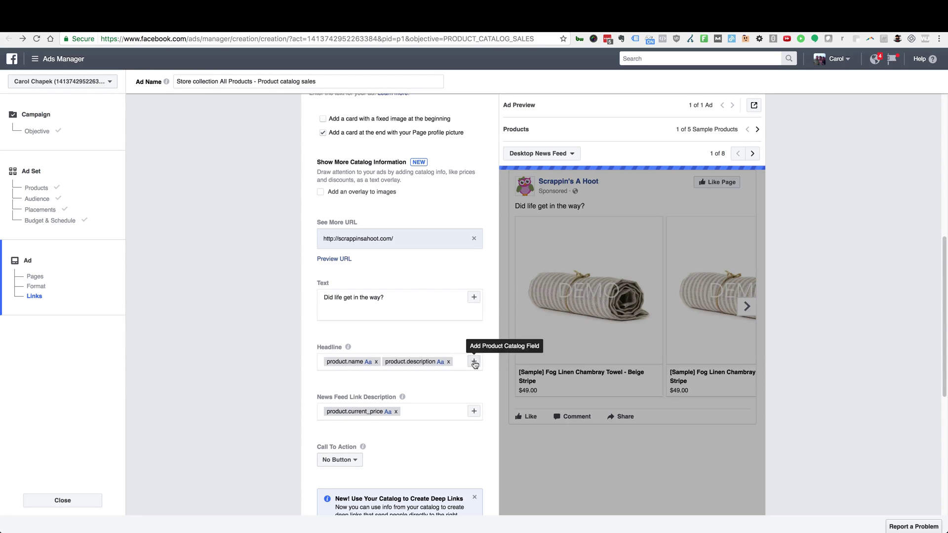
left_click(458, 363)
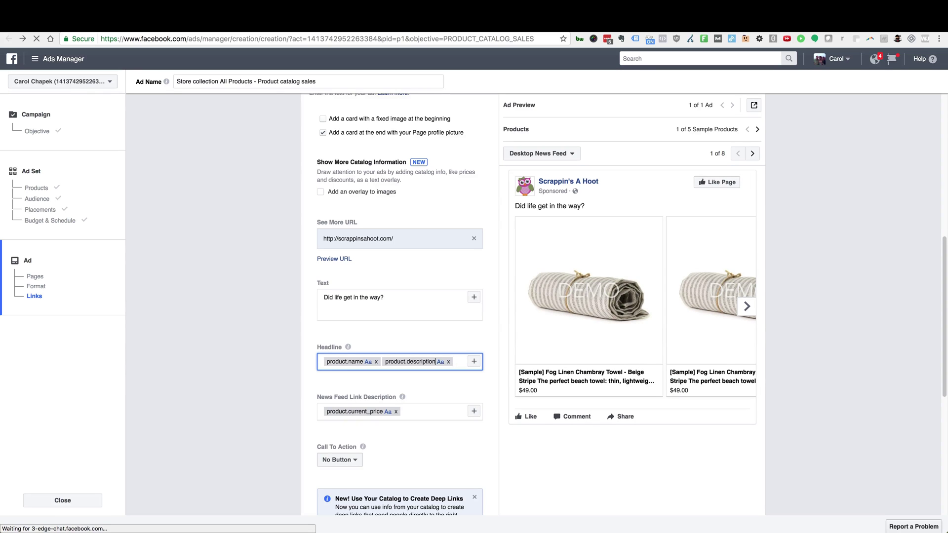
left_click(448, 362)
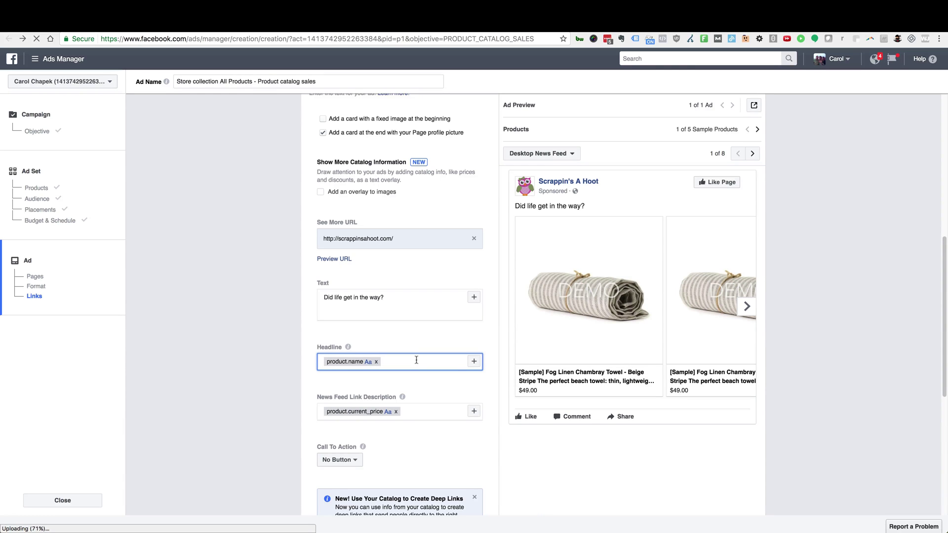
type("-")
type("From my store")
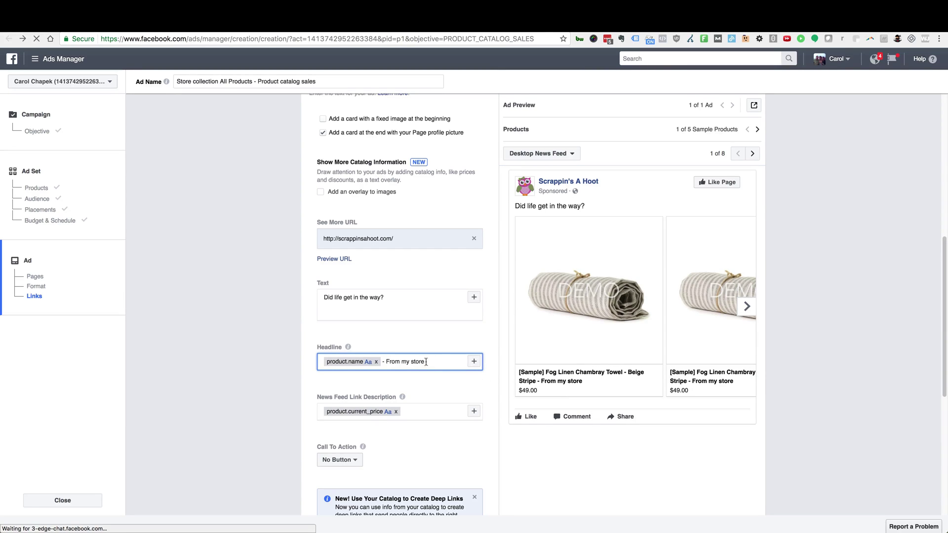
left_click_drag(426, 362, 385, 362)
key("BackSpace")
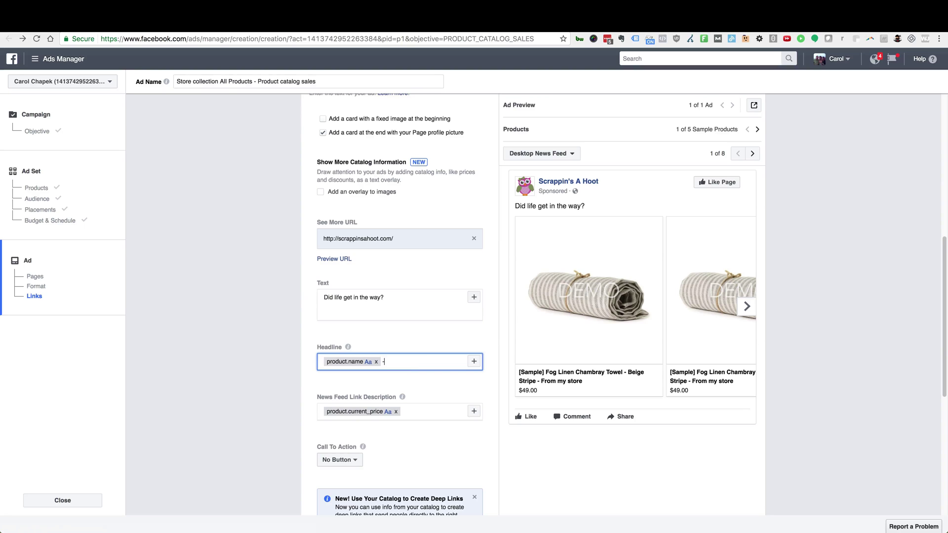
key("BackSpace")
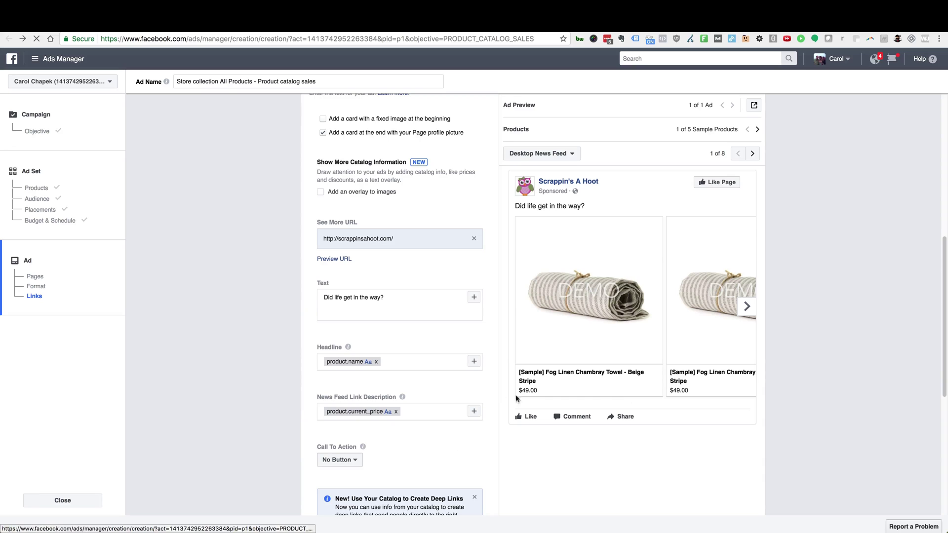
left_click(427, 412)
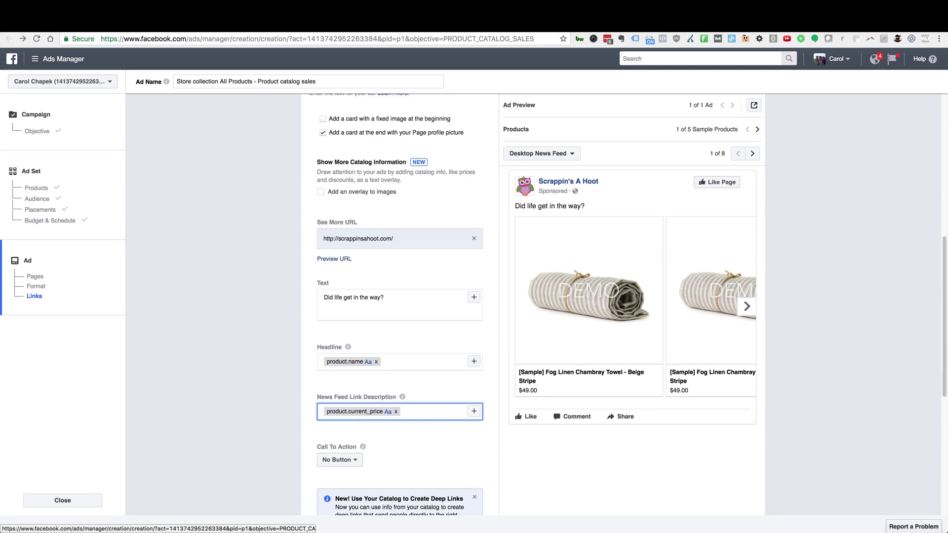
type("ON SALE")
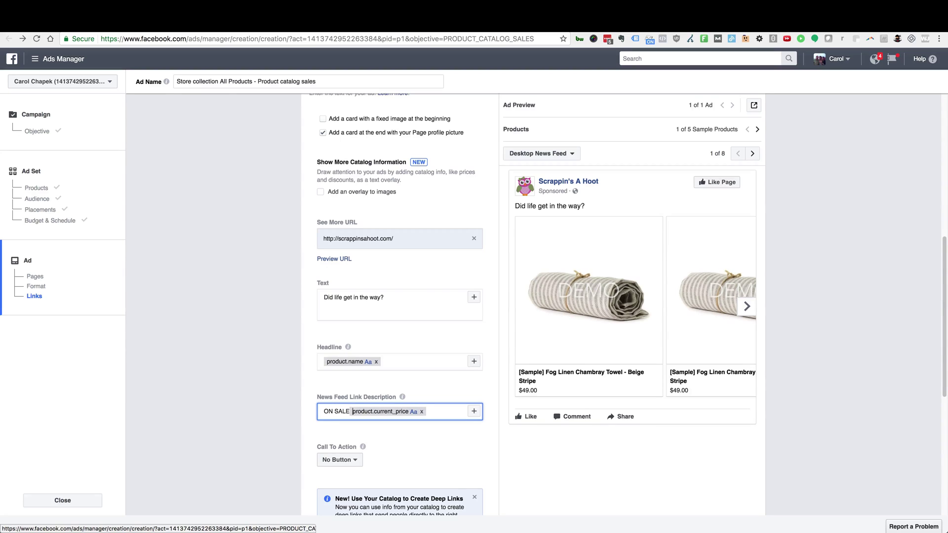
key("BackSpace")
type("! -")
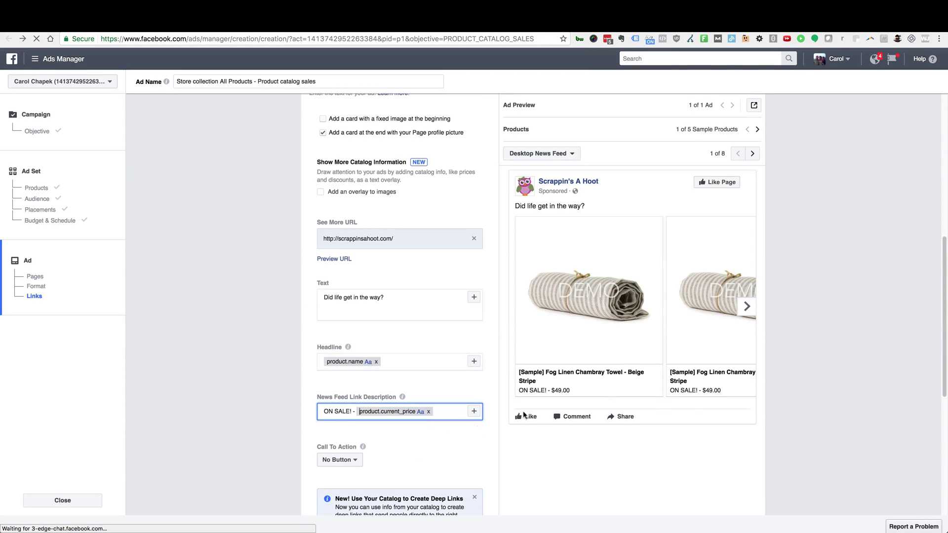
key("shift+Home")
key("BackSpace")
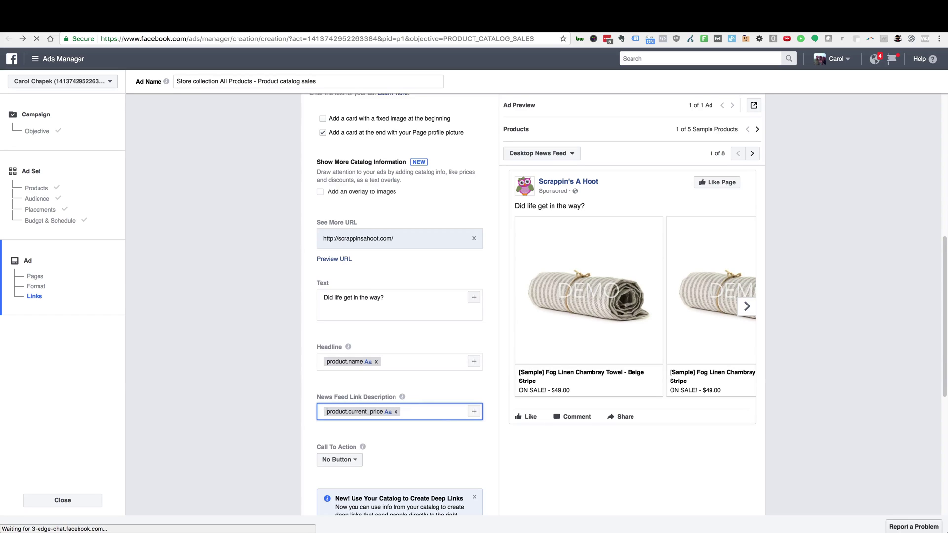
scroll(428, 445, "down", 2)
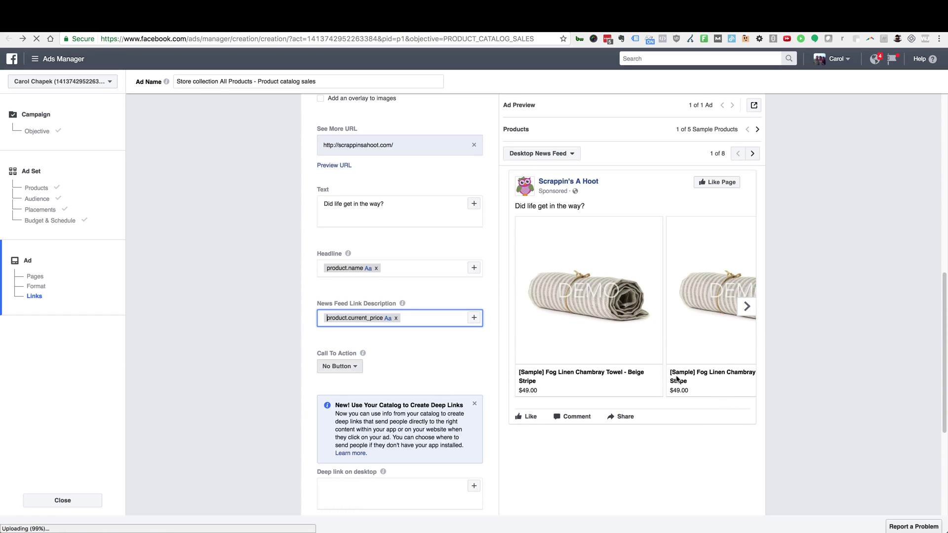
Step: Set the call-to-action button to Shop Now and place the ad order
left_click(340, 367)
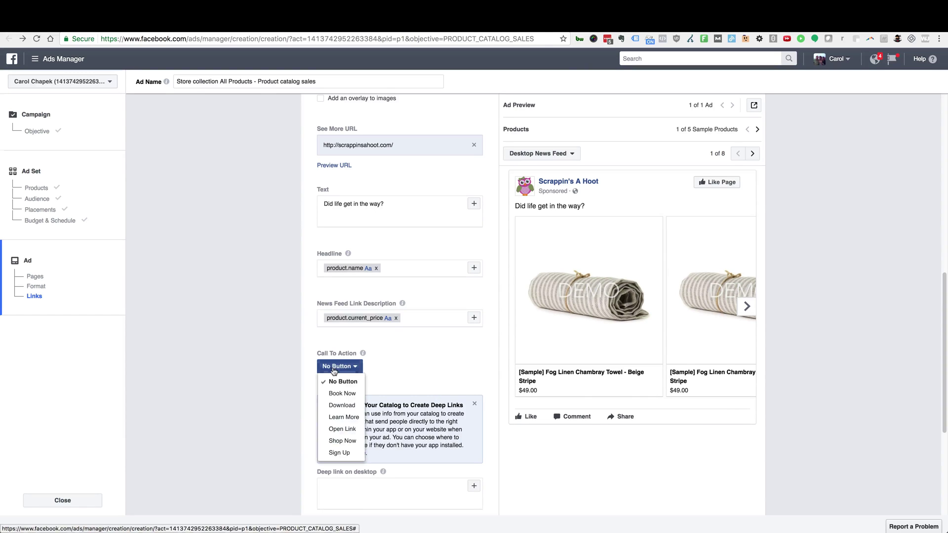
left_click(339, 441)
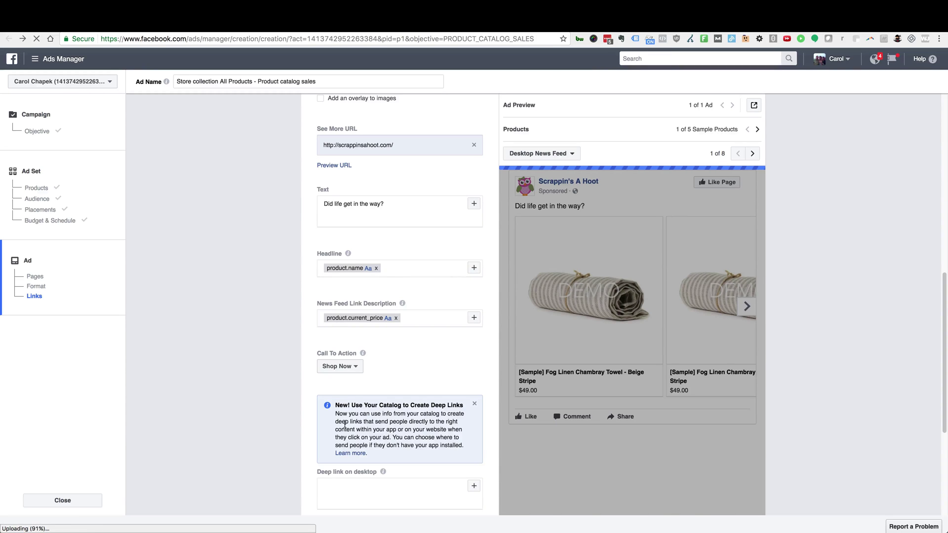
scroll(347, 409, "down", 5)
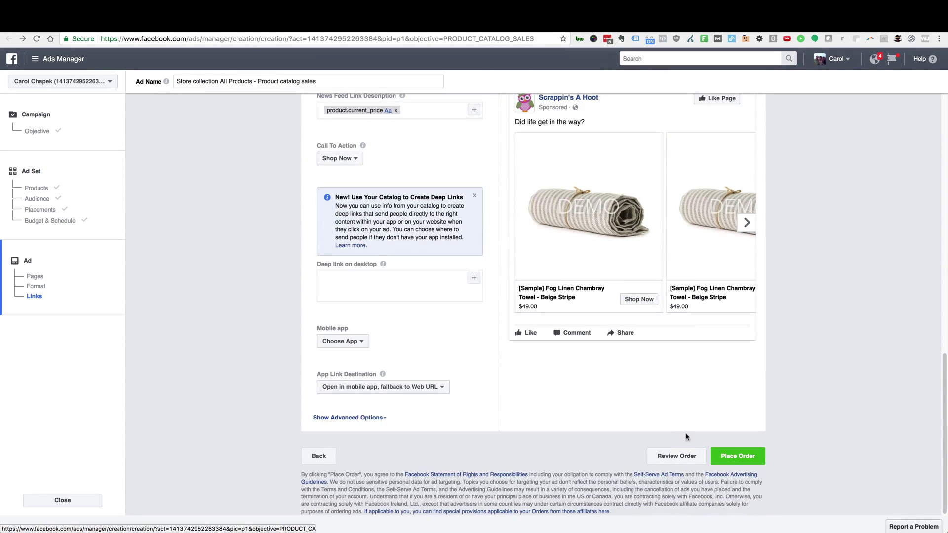
left_click(732, 465)
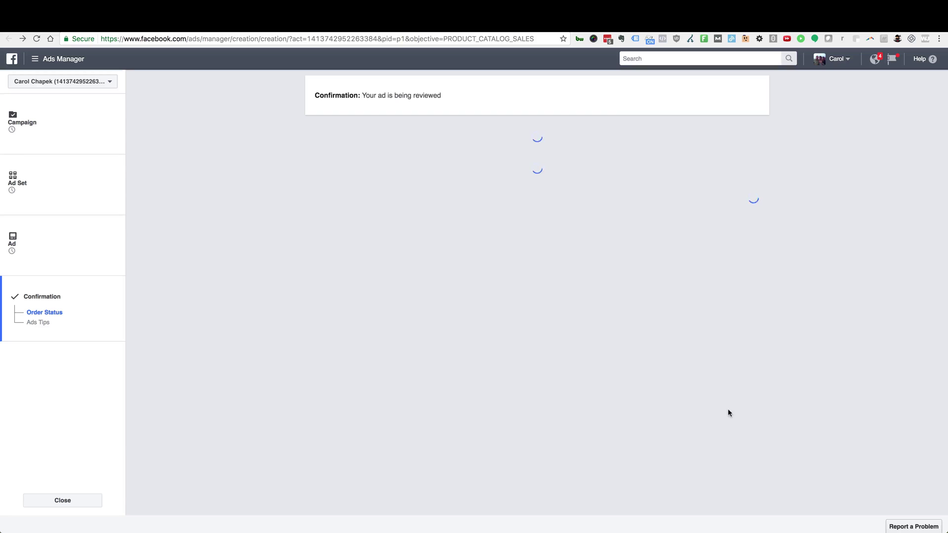
Step: Leave the order confirmation and switch off the Dynamic Product Ads campaign in the campaigns list
left_click(746, 298)
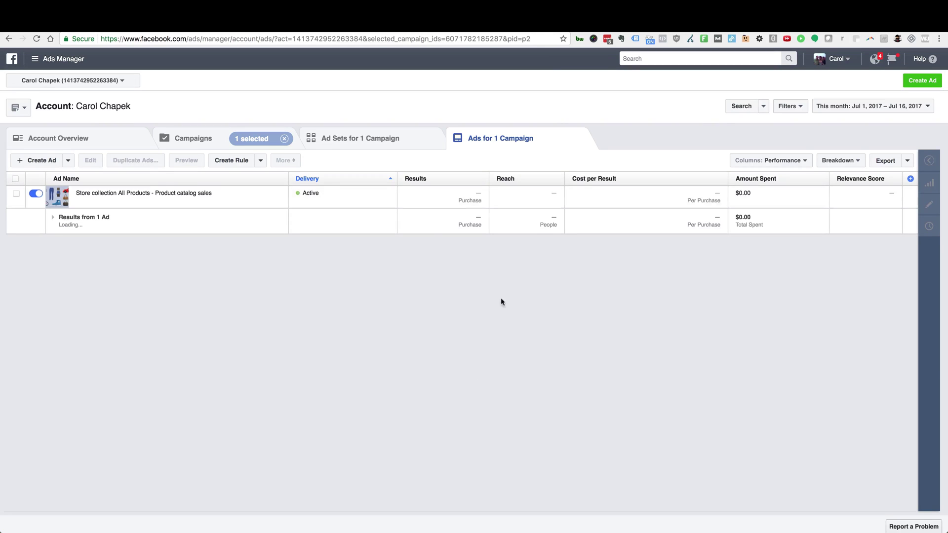
left_click(203, 138)
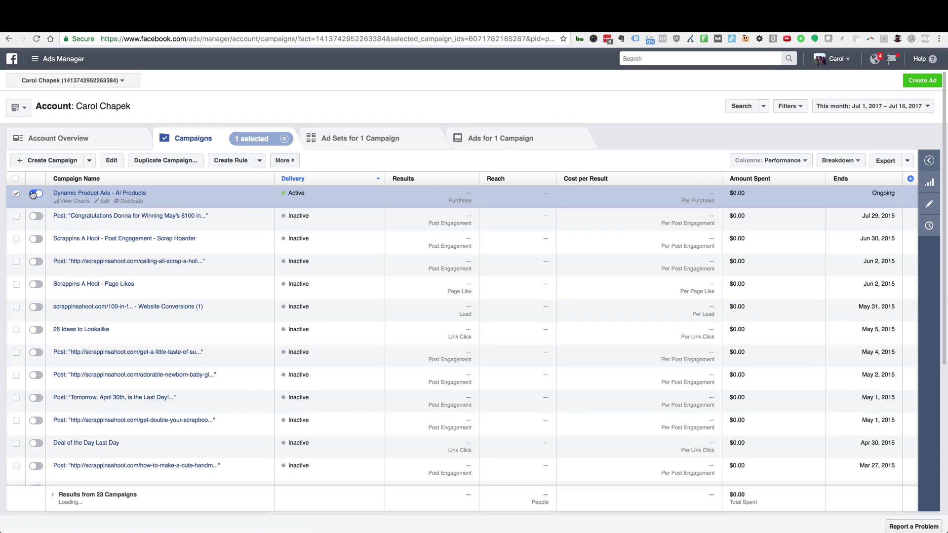
left_click(36, 194)
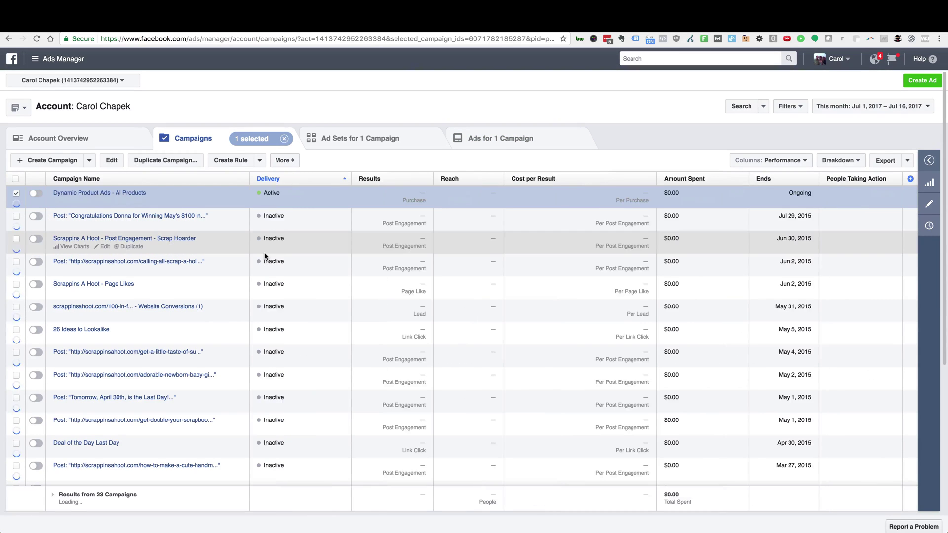